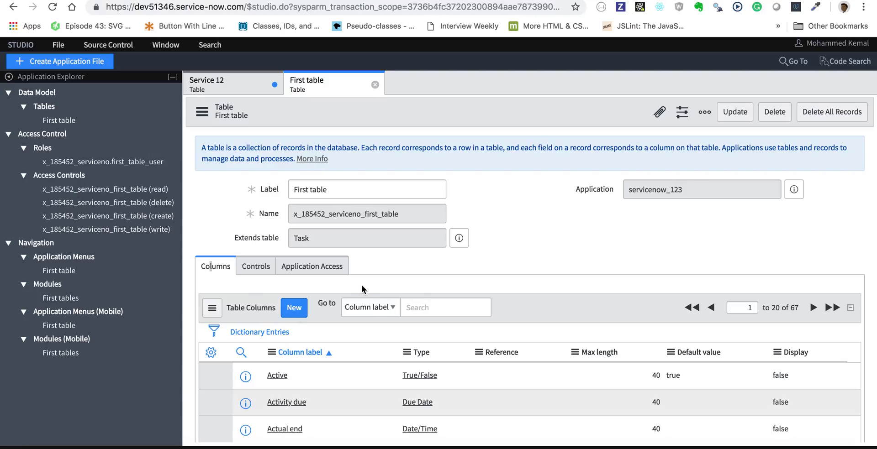
# Step: Start a new column definition for First table from Table Columns
pyautogui.scroll(-3, 361, 288)
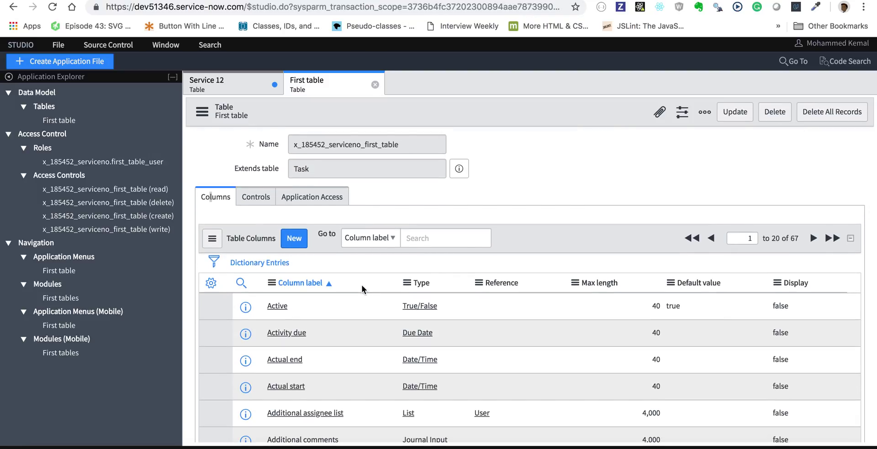
pyautogui.scroll(-5, 342, 358)
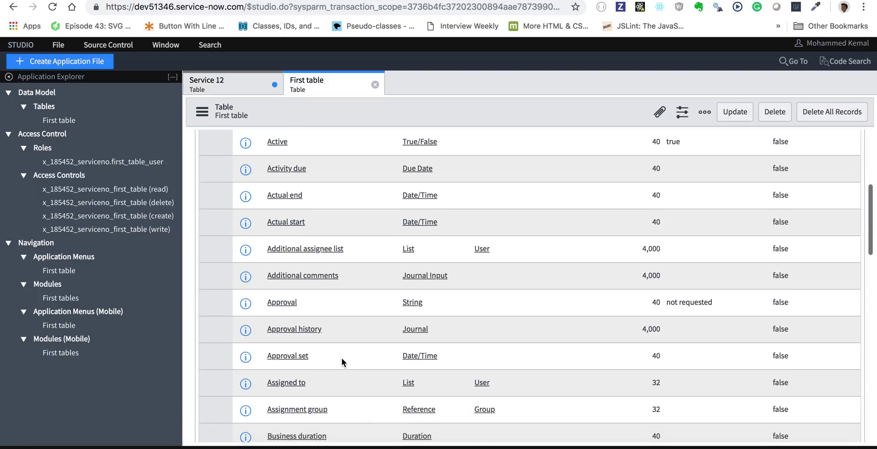
pyautogui.scroll(5, 342, 358)
pyautogui.scroll(3, 341, 358)
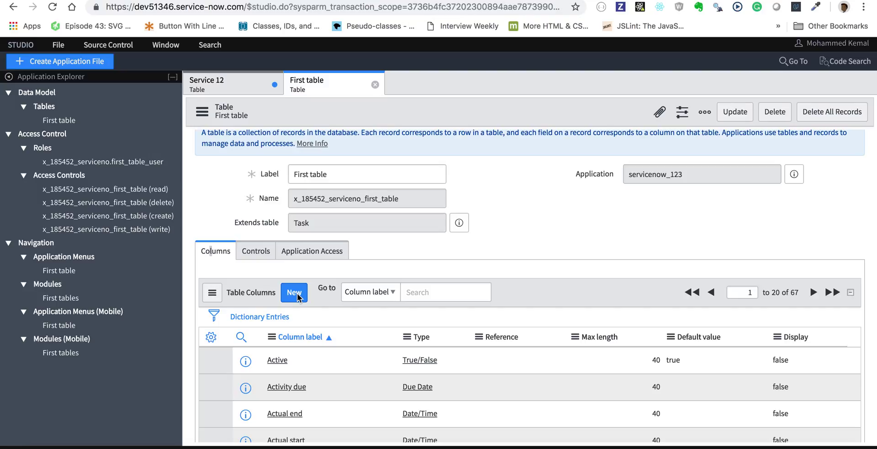
pyautogui.click(294, 293)
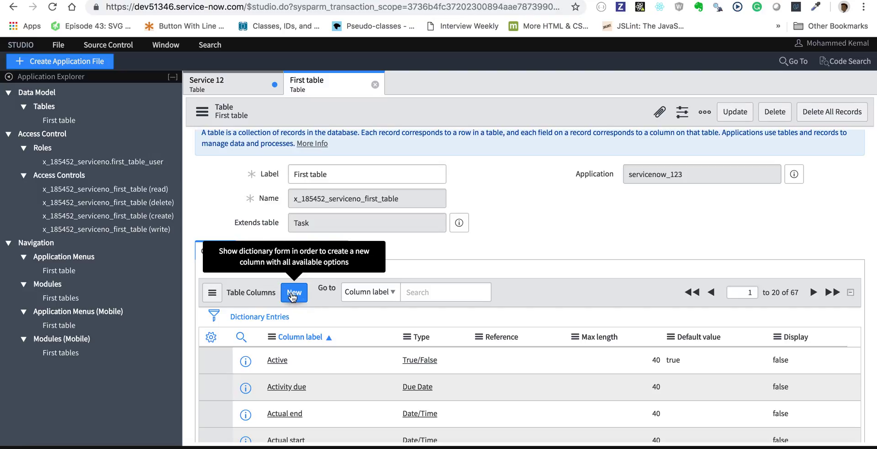
pyautogui.click(293, 296)
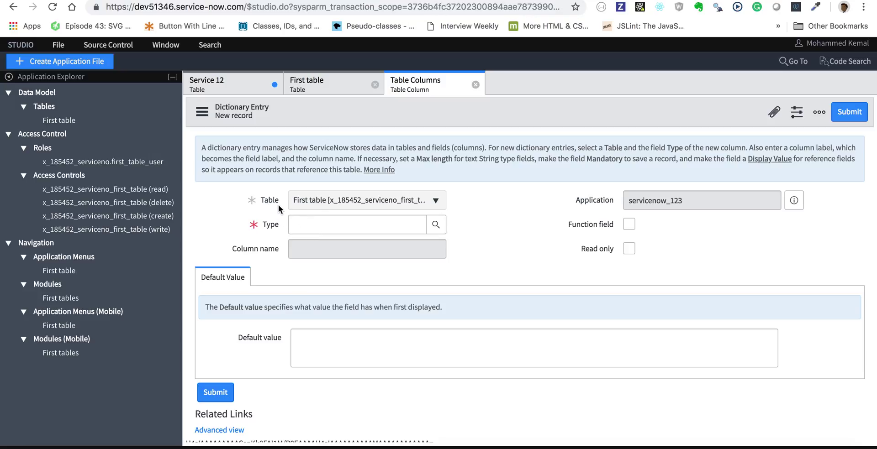
# Step: Dismiss the popup-blocker warning and clear the stray text from the Type field
pyautogui.click(323, 226)
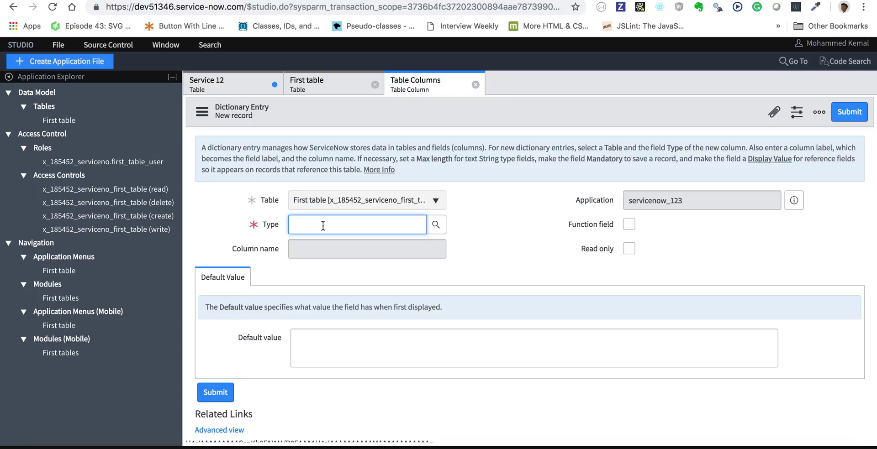
pyautogui.click(436, 229)
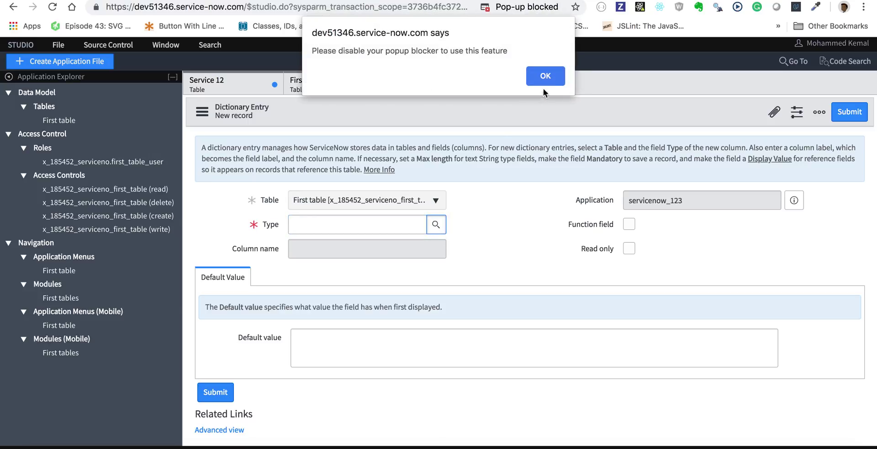
pyautogui.click(545, 77)
pyautogui.click(365, 226)
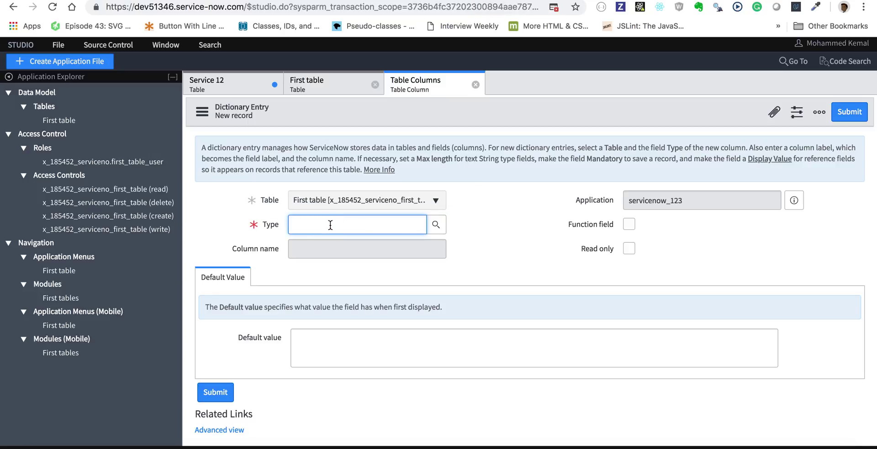
pyautogui.write('ed')
pyautogui.click(312, 261)
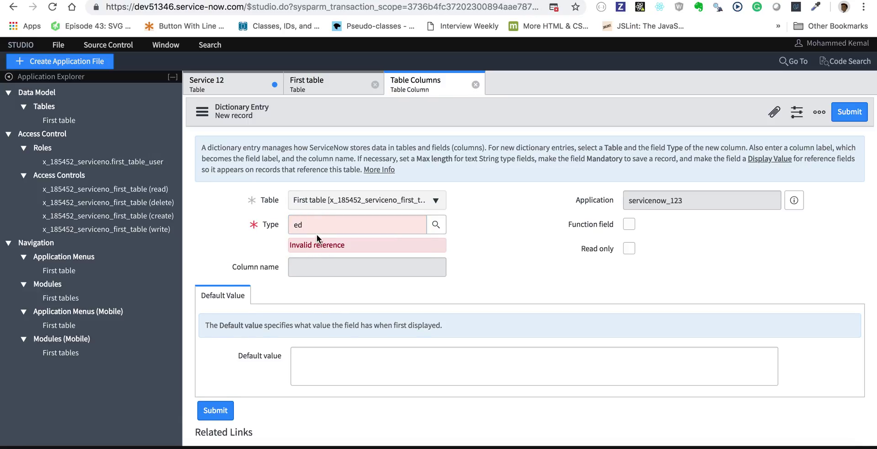
pyautogui.click(314, 228)
pyautogui.press('BackSpace')
pyautogui.press('BackSpace')
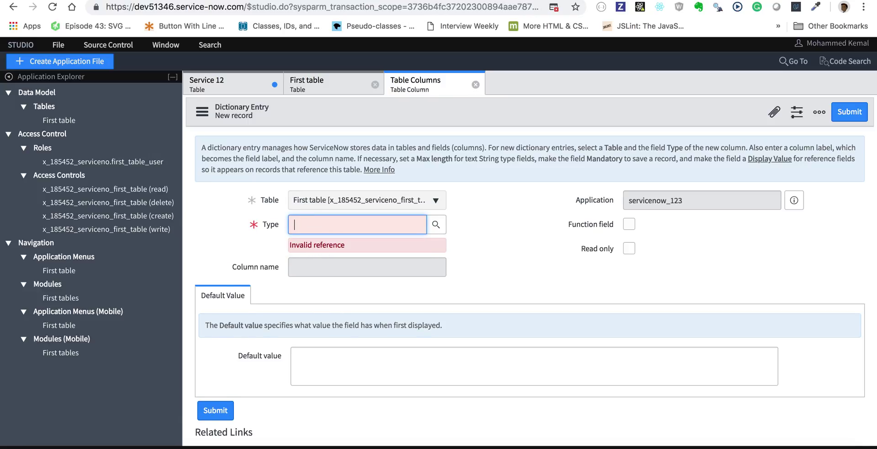
# Step: Pick True/False from the Field classes lookup as the column type
pyautogui.click(436, 224)
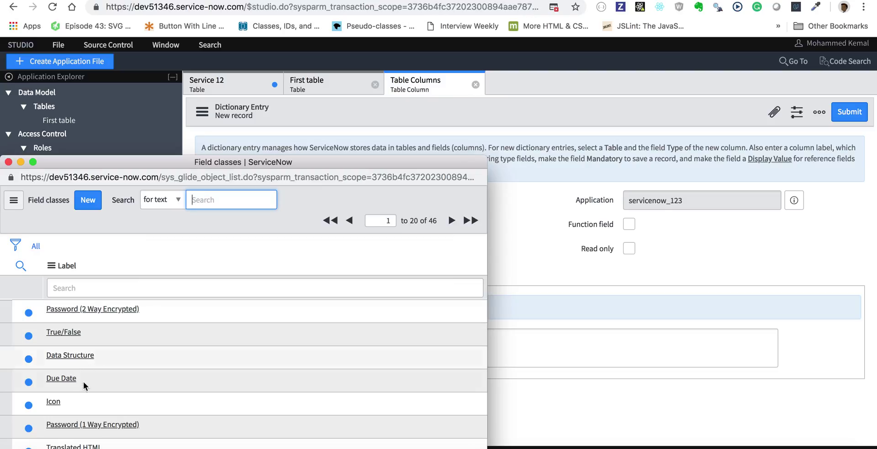
pyautogui.scroll(-3, 88, 399)
pyautogui.scroll(3, 89, 398)
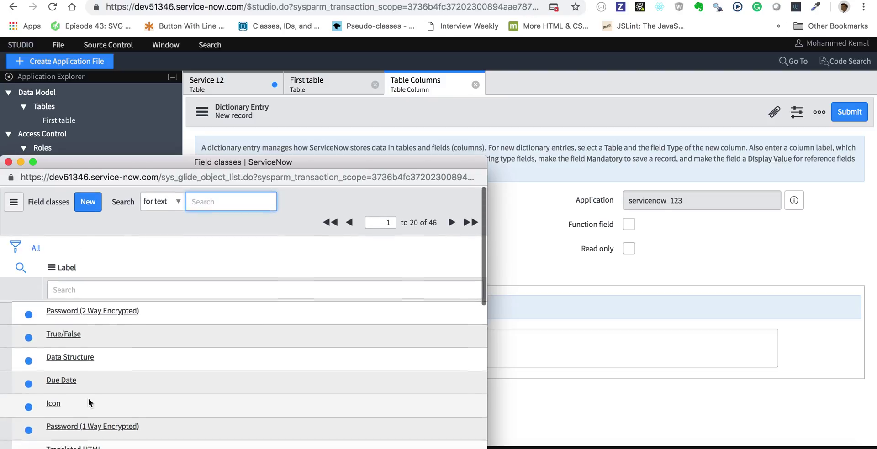
pyautogui.click(62, 333)
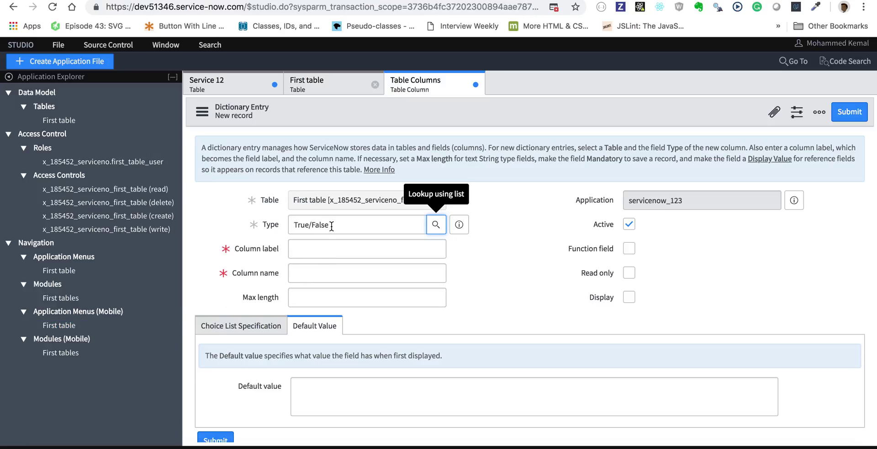
pyautogui.click(304, 251)
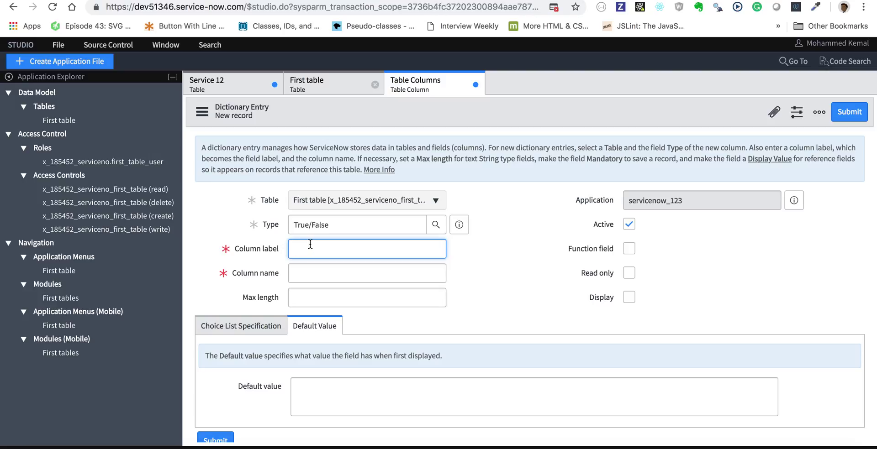
# Step: Label the column 'User sex', keep the auto-filled name user_sex, and set Max length 1
pyautogui.write('Use')
pyautogui.write('r nam')
pyautogui.press('BackSpace')
pyautogui.press('BackSpace')
pyautogui.press('BackSpace')
pyautogui.press('BackSpace')
pyautogui.write('sex')
pyautogui.click(302, 272)
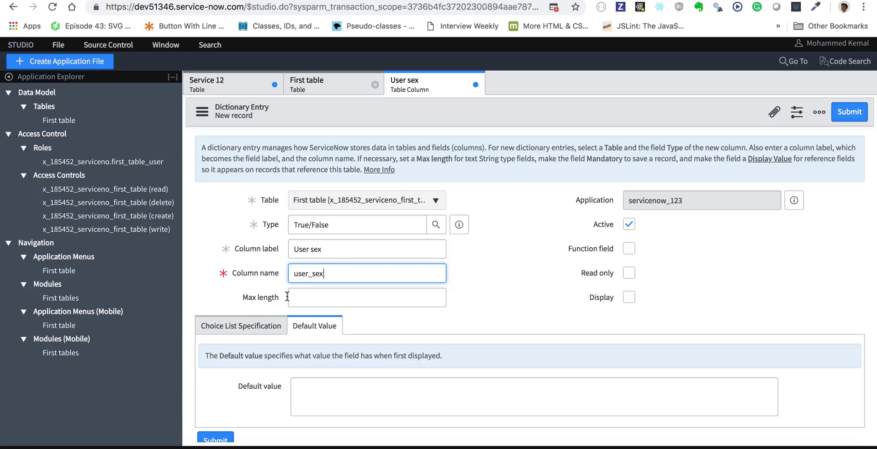
pyautogui.click(314, 299)
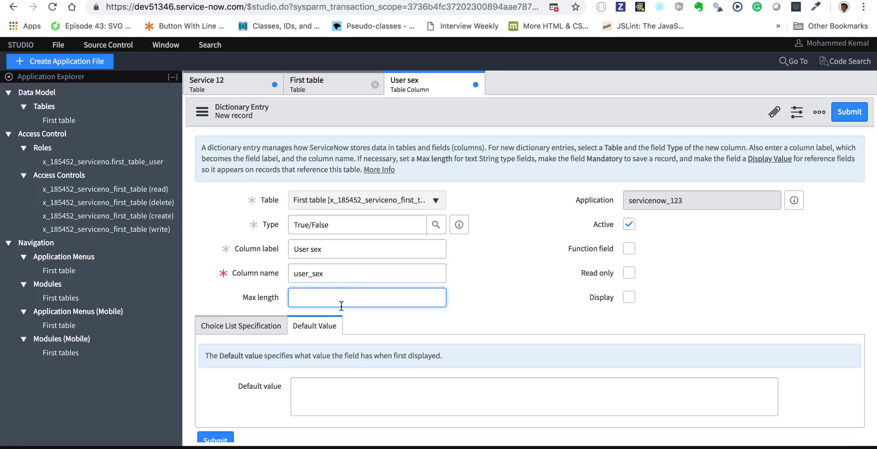
pyautogui.write('1')
pyautogui.click(629, 298)
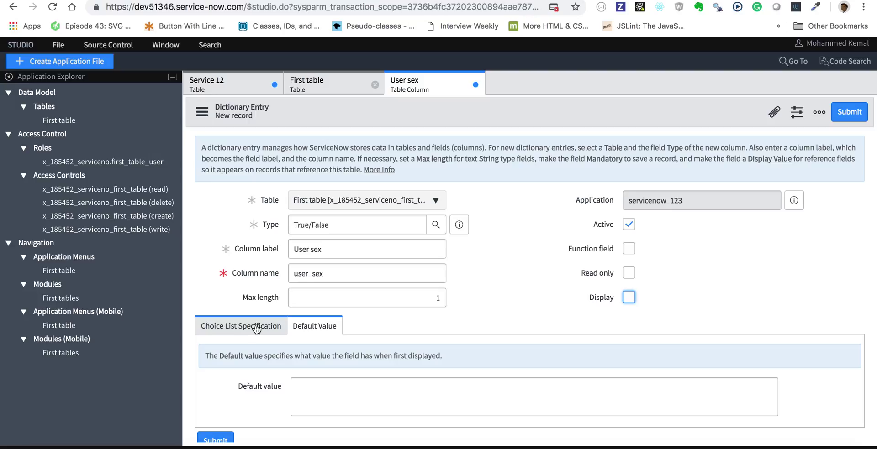
pyautogui.scroll(-2, 255, 325)
# Step: Set Choice to 'Dropdown without -- None -- (must specify a default value)'
pyautogui.click(232, 270)
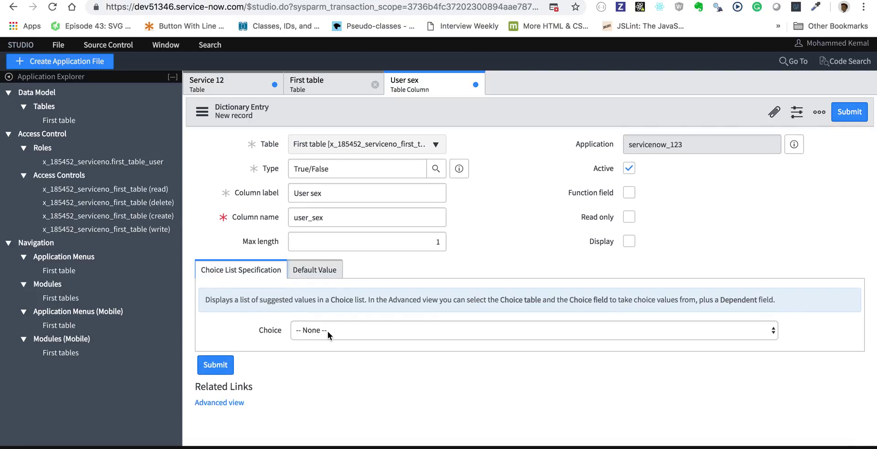
pyautogui.click(327, 331)
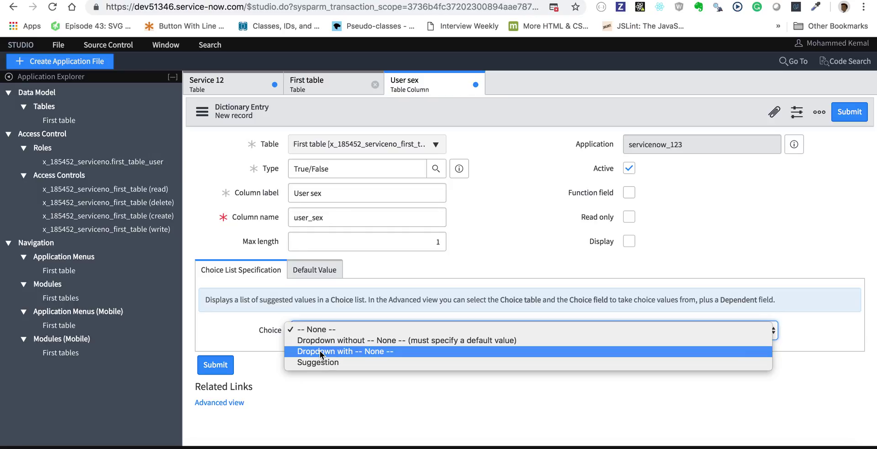
pyautogui.click(331, 341)
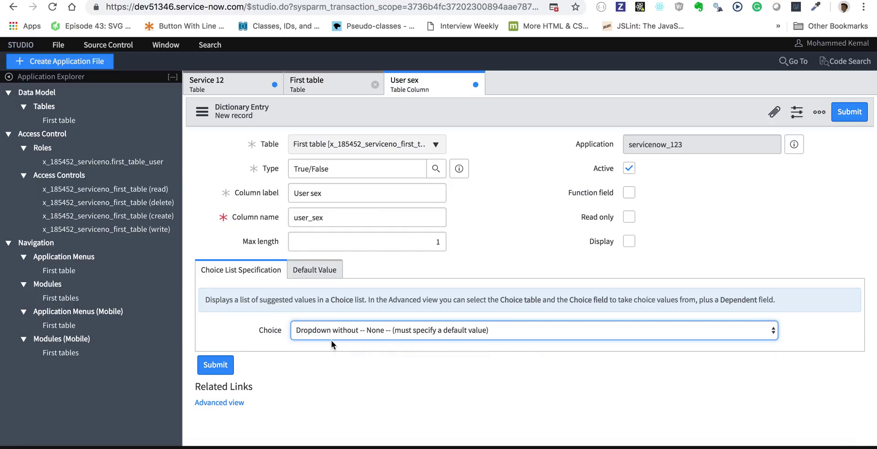
pyautogui.click(313, 273)
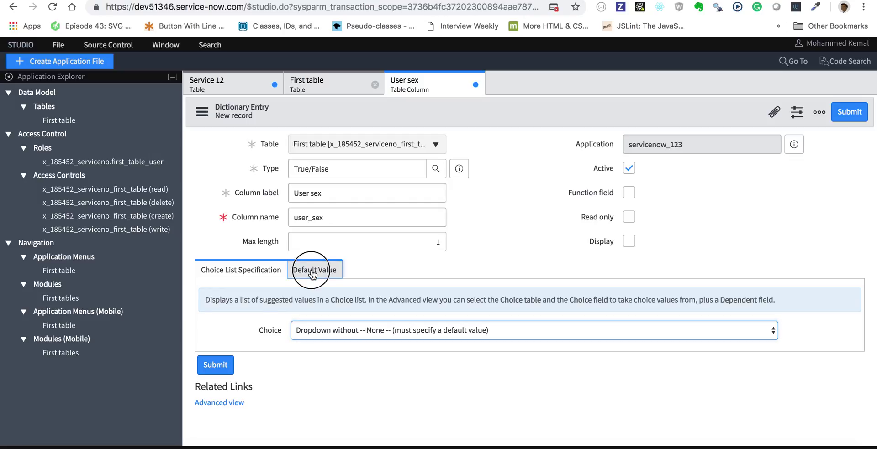
pyautogui.click(243, 273)
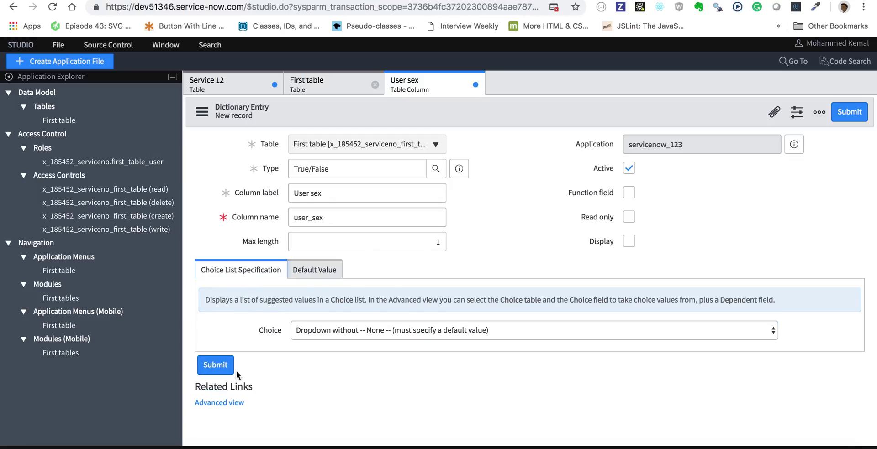
# Step: Save the new User sex column entry from the form's context menu
pyautogui.rightClick(308, 108)
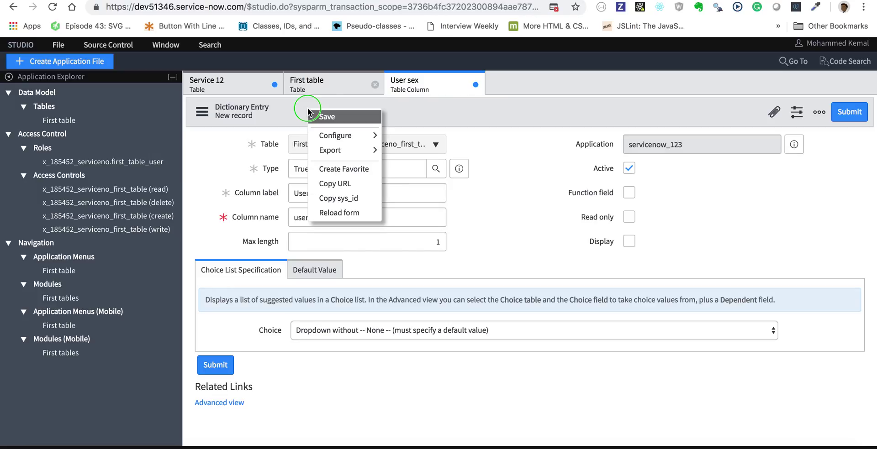
pyautogui.click(339, 118)
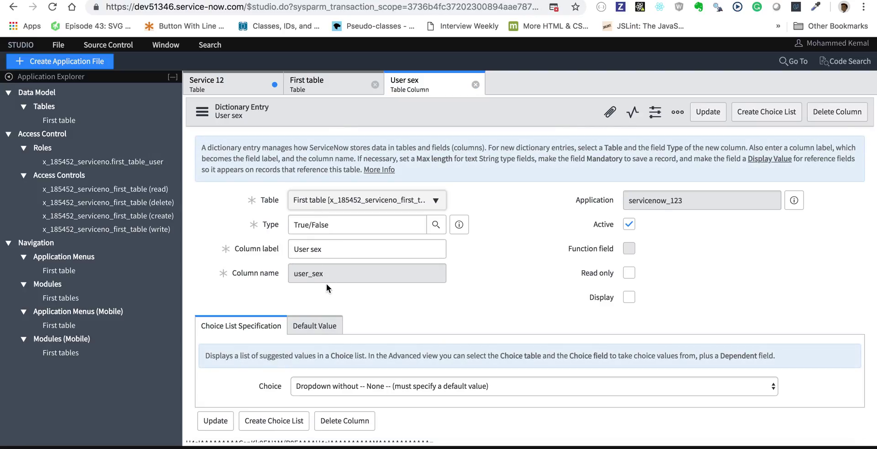
pyautogui.scroll(-2, 375, 353)
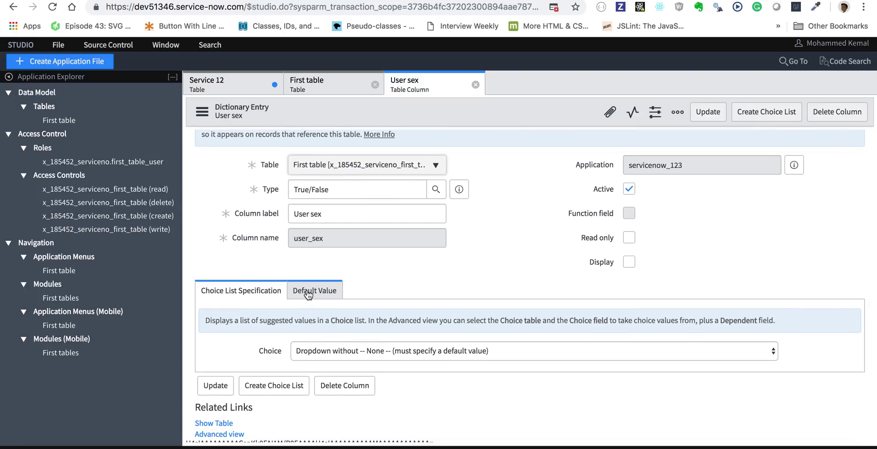
# Step: Enter T as the default value and generate a choice list for the column
pyautogui.click(309, 294)
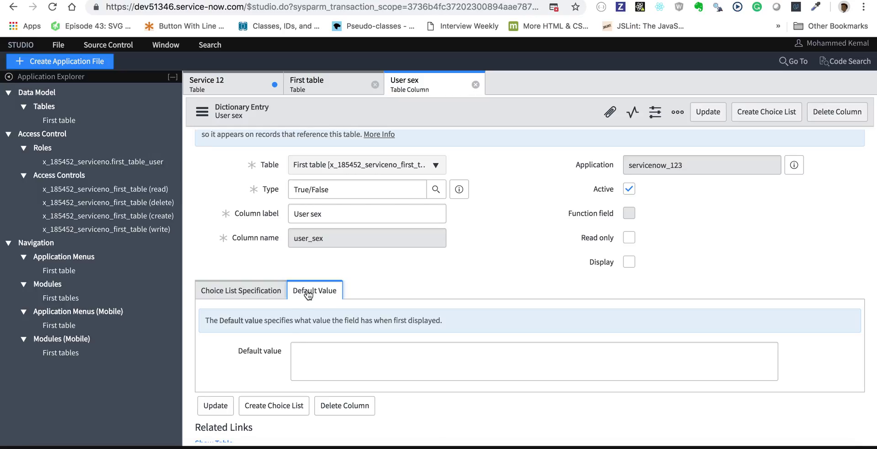
pyautogui.click(309, 355)
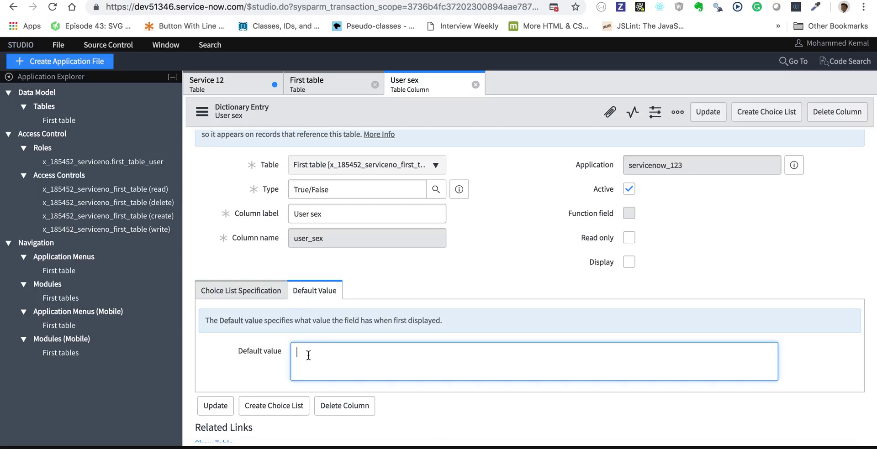
pyautogui.write('T')
pyautogui.click(250, 297)
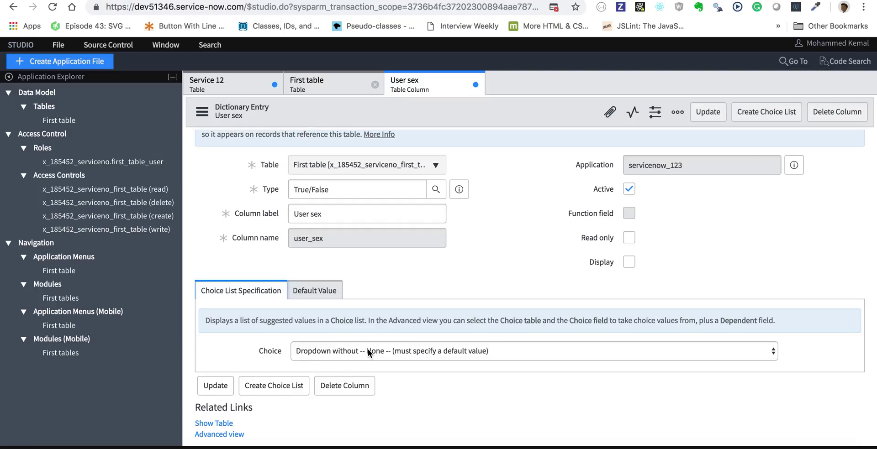
pyautogui.click(272, 388)
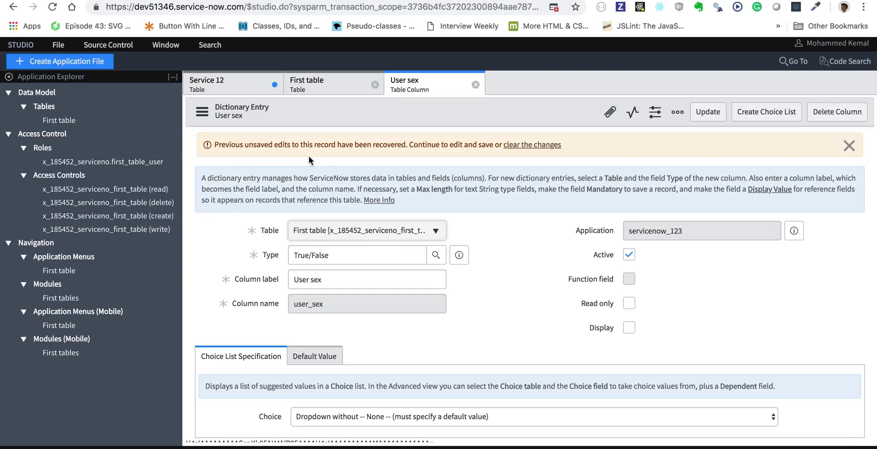
# Step: Confirm default value T, save with Update, and request the choice list again
pyautogui.click(309, 358)
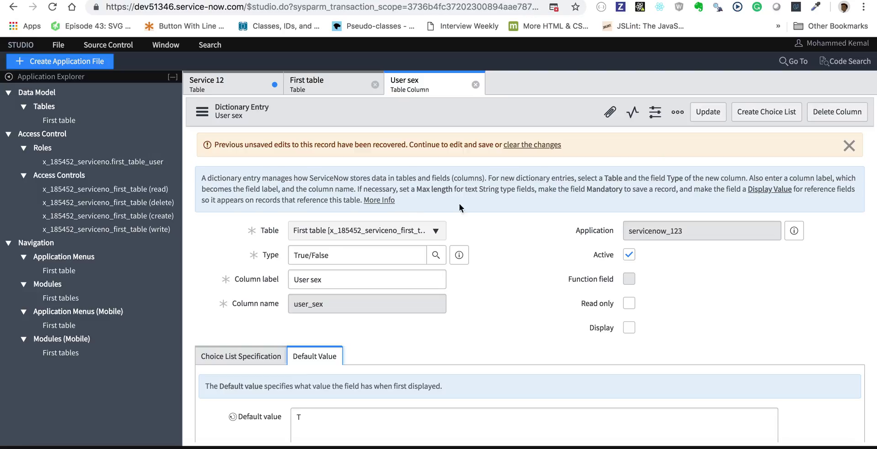
pyautogui.click(708, 119)
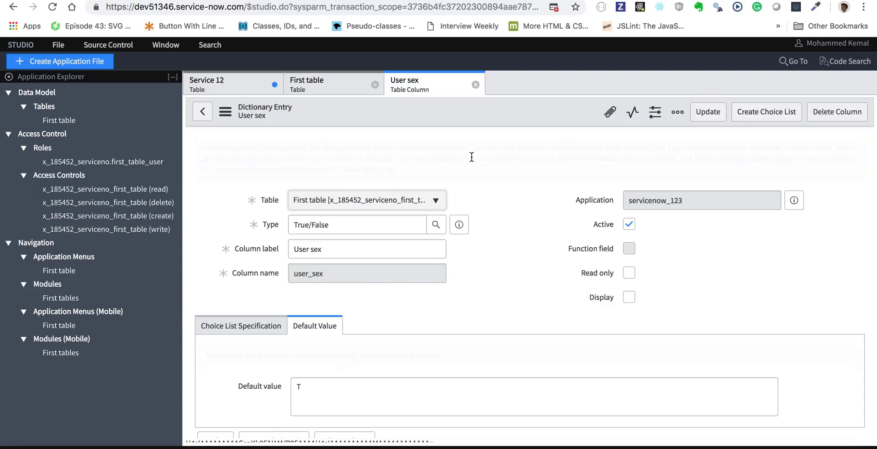
pyautogui.scroll(-3, 254, 344)
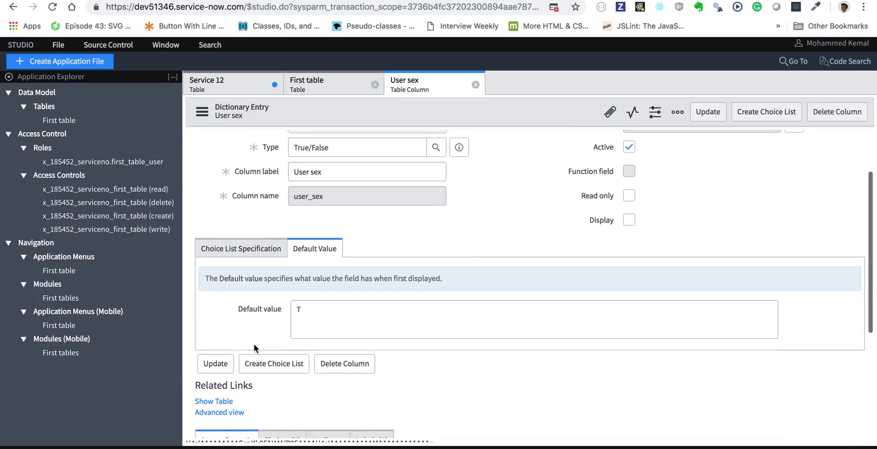
pyautogui.click(273, 363)
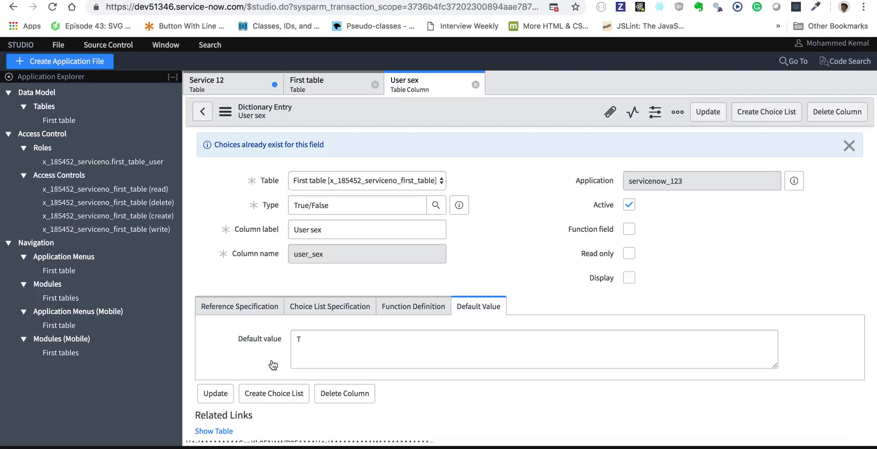
# Step: Scroll to the related lists and show the User sex column's Choices list
pyautogui.scroll(-3, 390, 302)
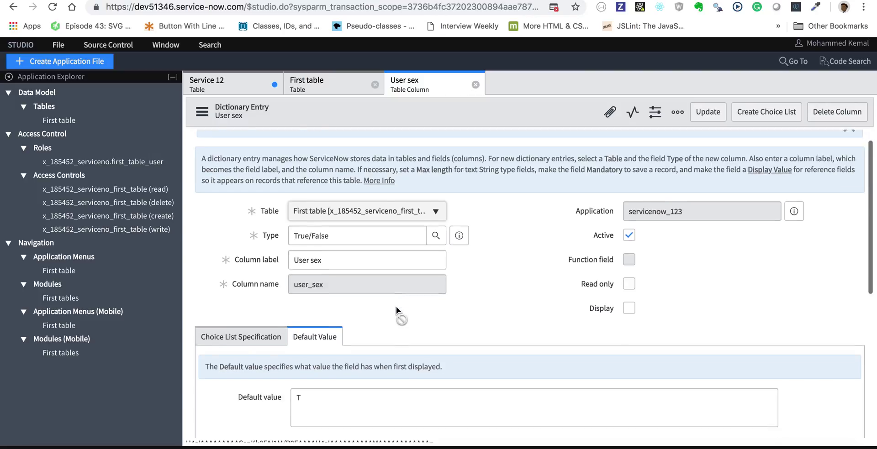
pyautogui.scroll(2, 371, 292)
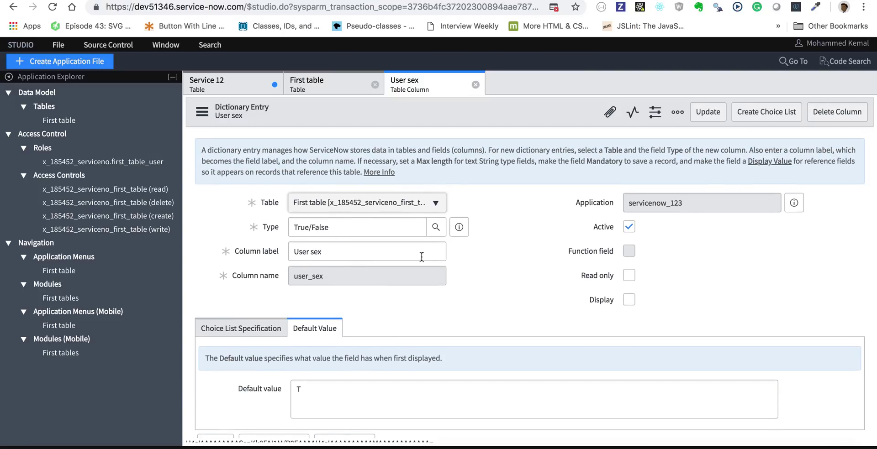
pyautogui.scroll(-2, 513, 303)
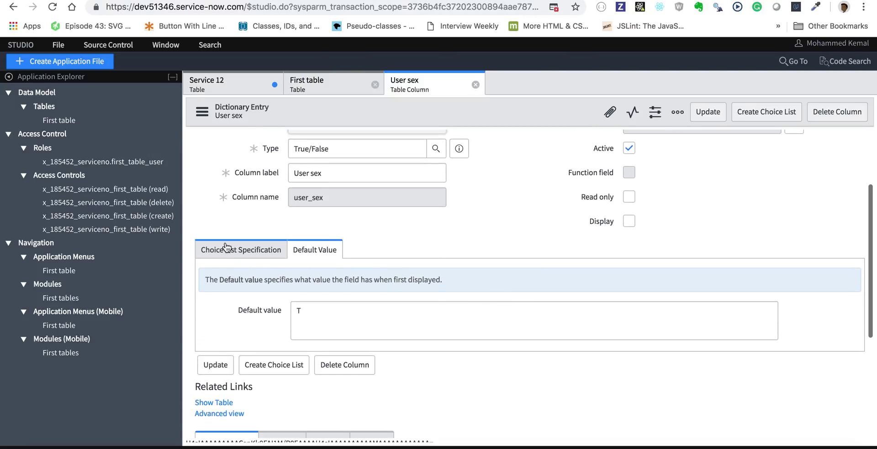
pyautogui.scroll(-5, 261, 258)
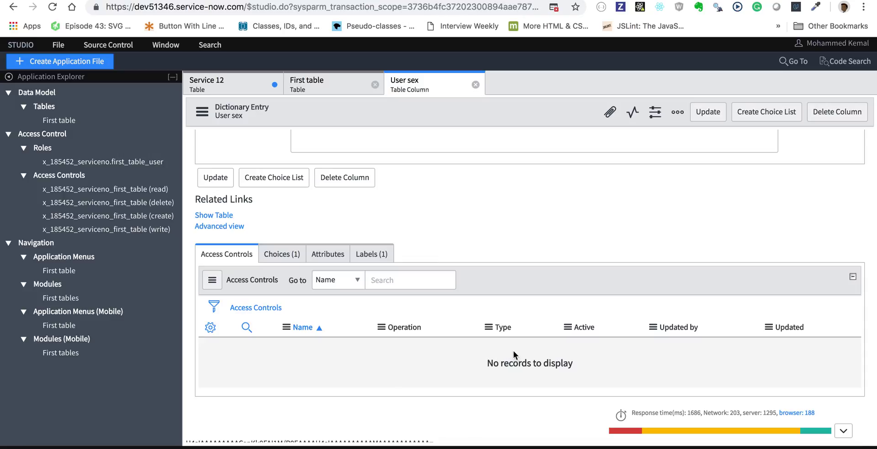
pyautogui.click(278, 255)
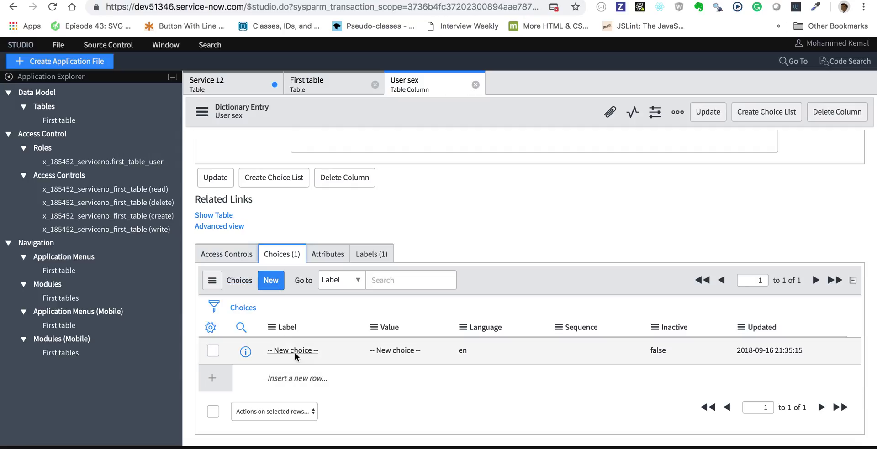
# Step: Start a new choice record for First table's user_sex element
pyautogui.click(272, 283)
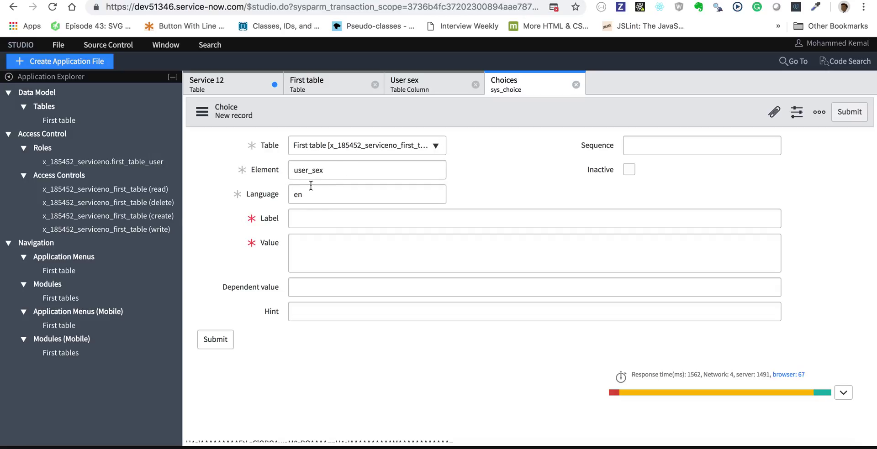
# Step: Add and submit a choice with label and value T
pyautogui.click(305, 222)
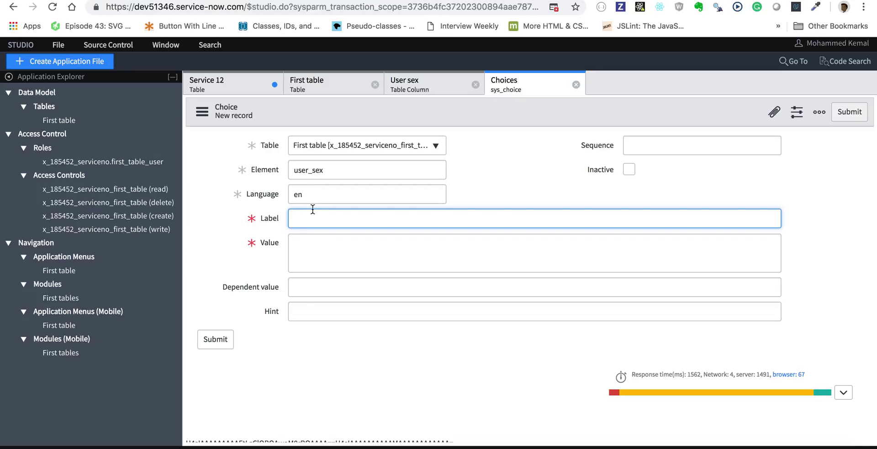
pyautogui.click(302, 251)
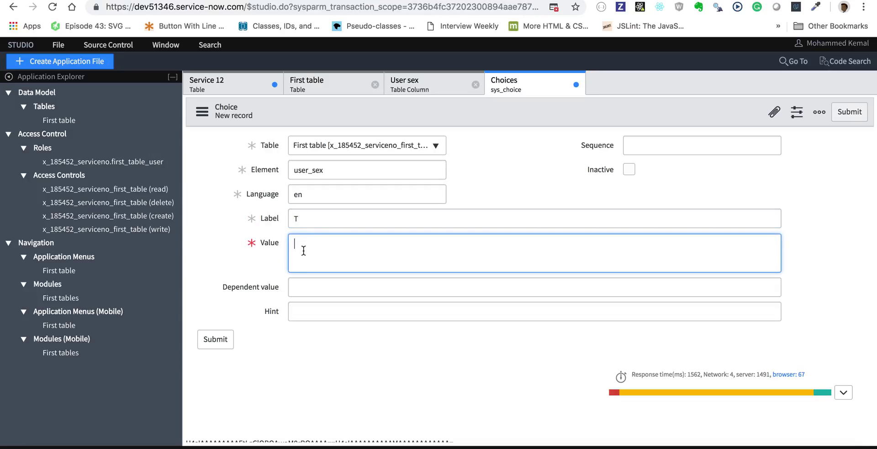
pyautogui.write('T')
pyautogui.click(251, 267)
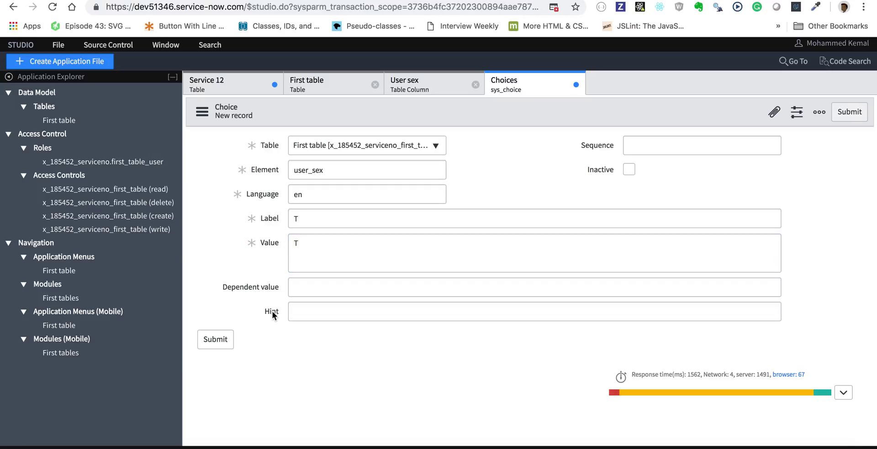
pyautogui.click(221, 339)
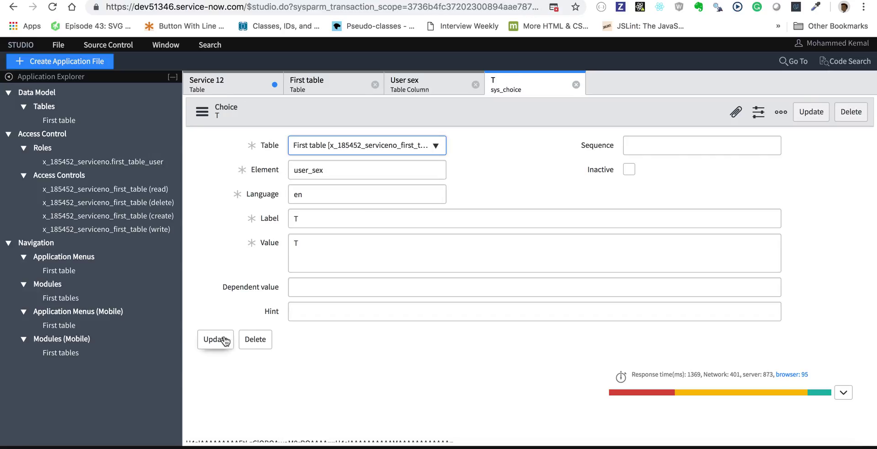
# Step: Back on User sex, add and submit a second choice with label and value F
pyautogui.click(435, 85)
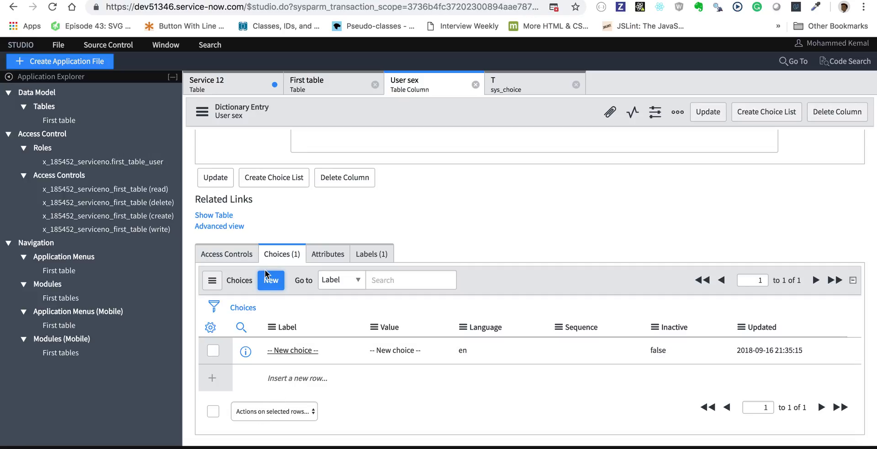
pyautogui.click(272, 281)
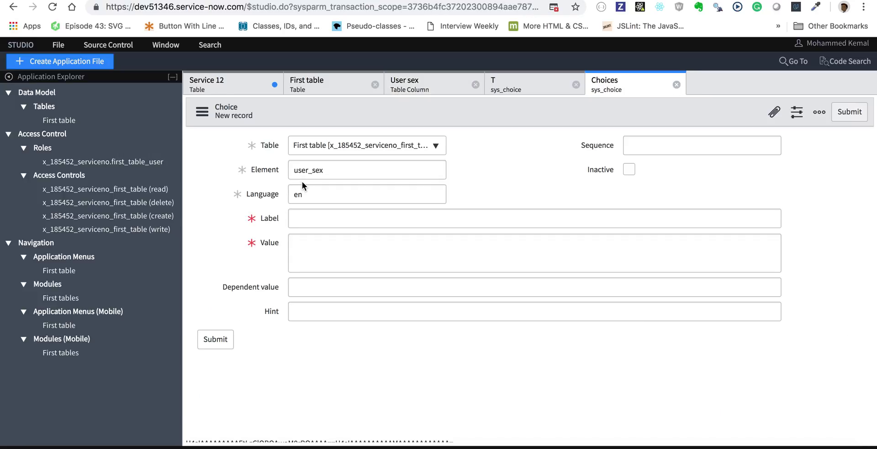
pyautogui.click(307, 220)
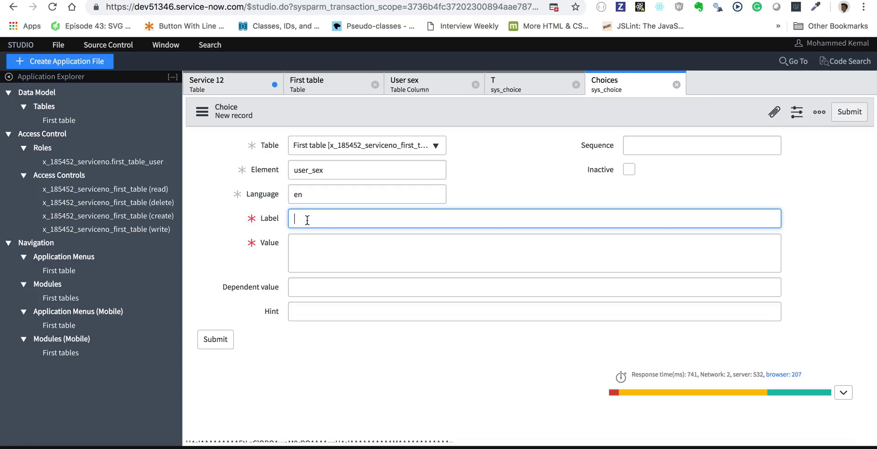
pyautogui.write('F')
pyautogui.click(302, 261)
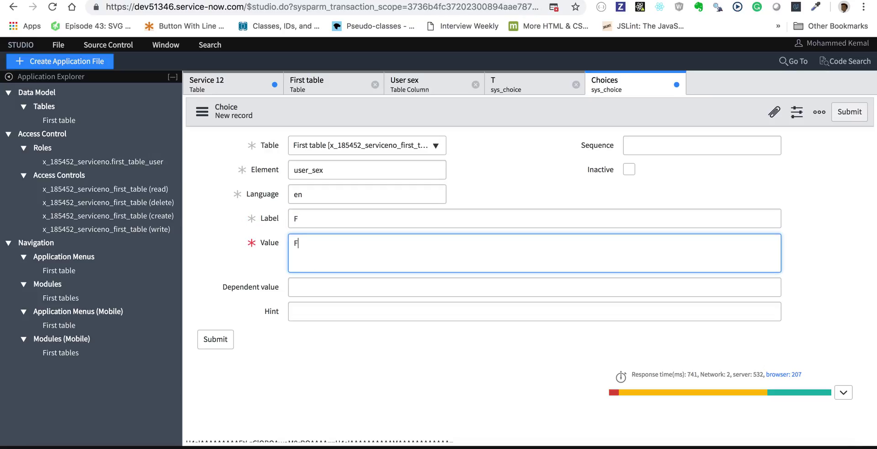
pyautogui.click(226, 338)
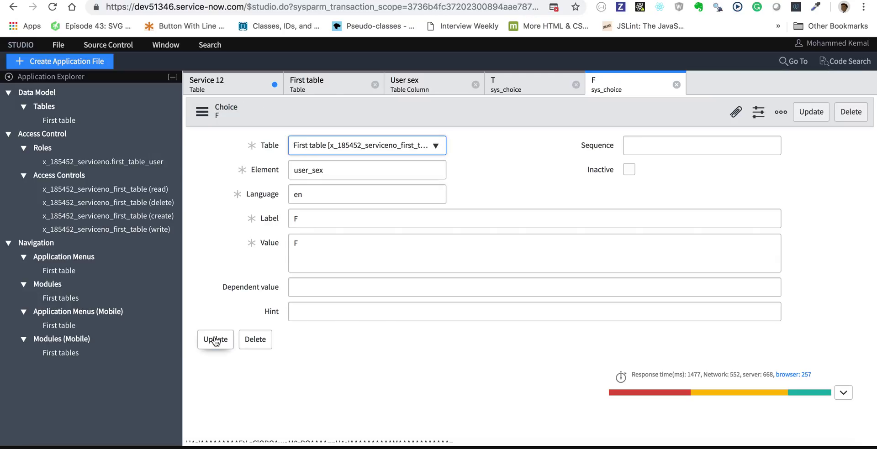
pyautogui.click(515, 95)
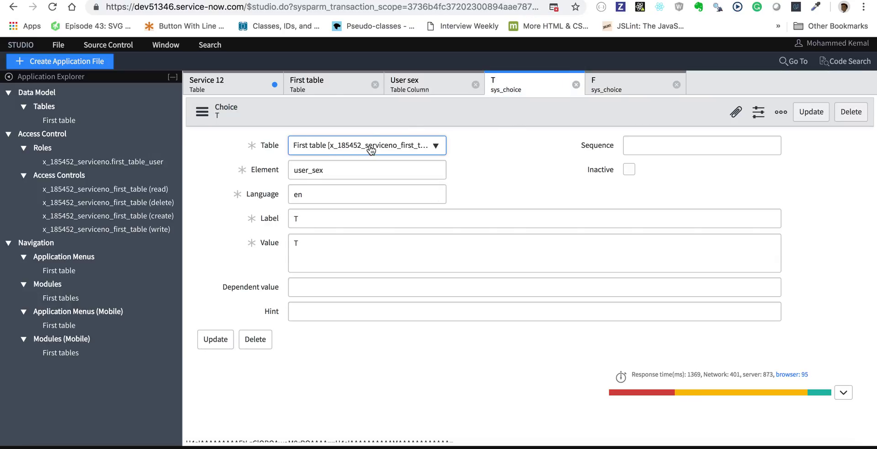
# Step: Reload Studio, discarding unsaved changes, and reopen First table to see its 68 columns
pyautogui.click(431, 88)
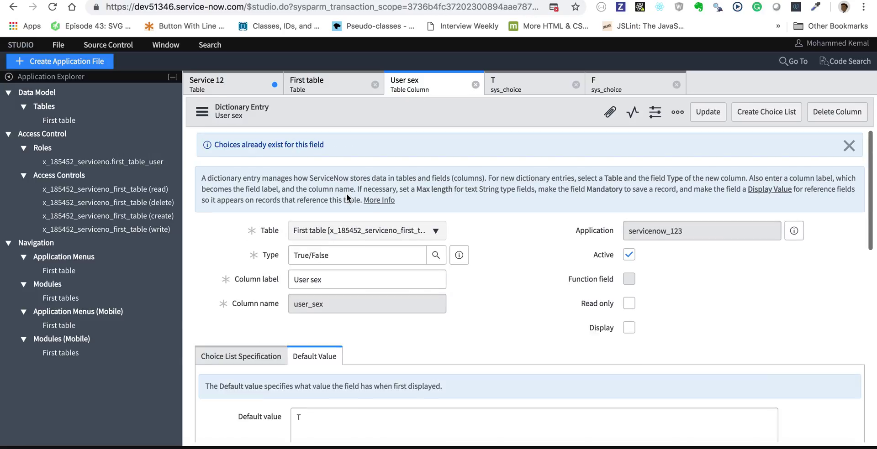
pyautogui.click(53, 7)
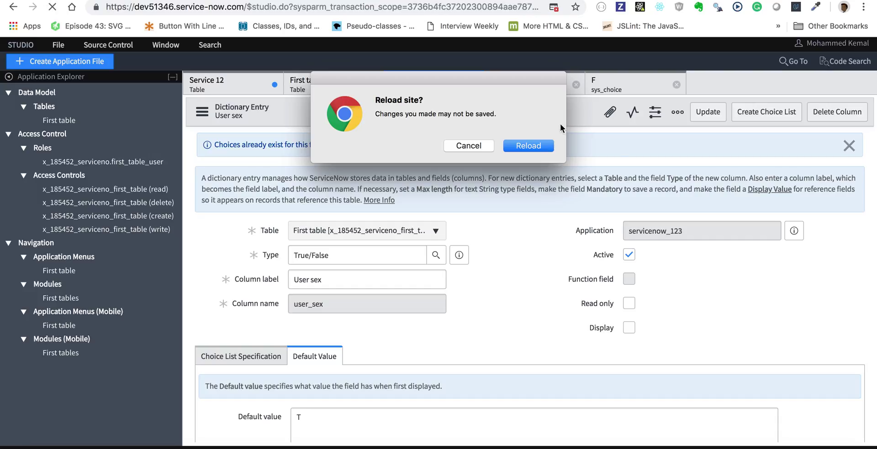
pyautogui.click(520, 147)
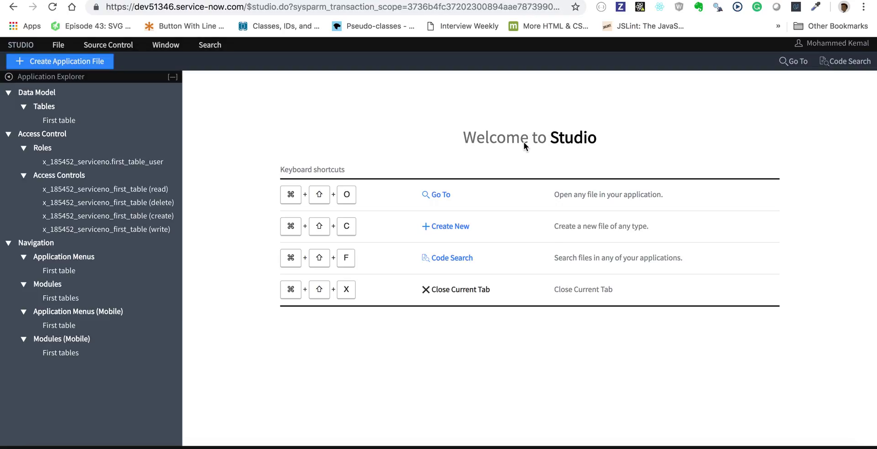
pyautogui.click(57, 121)
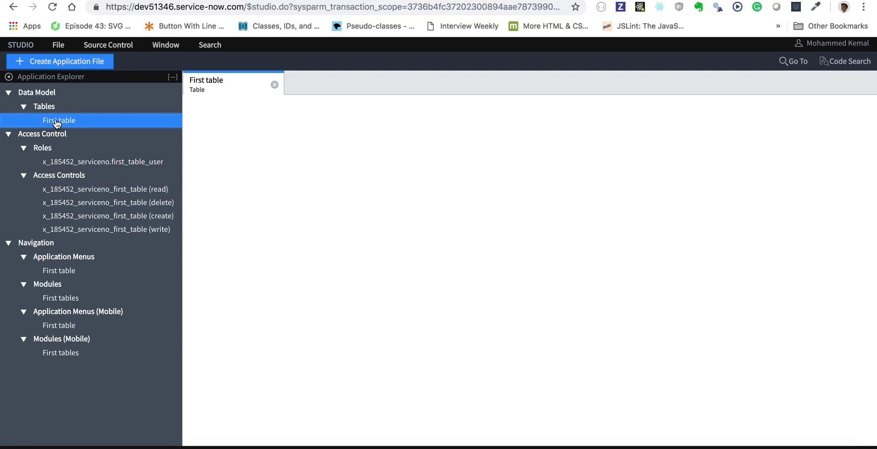
pyautogui.scroll(-2, 354, 262)
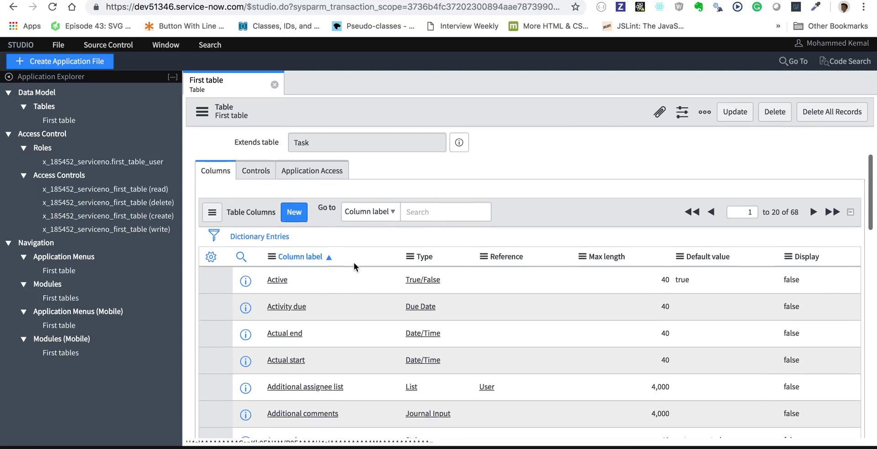
pyautogui.scroll(-2, 353, 262)
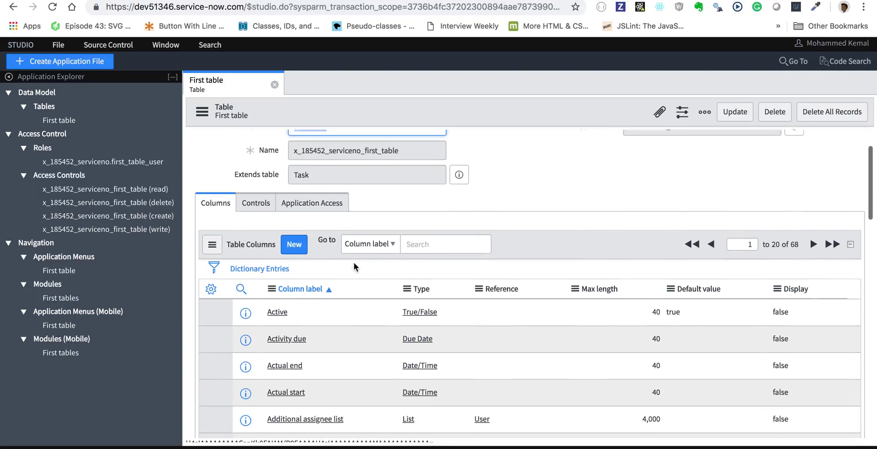
pyautogui.scroll(-8, 354, 262)
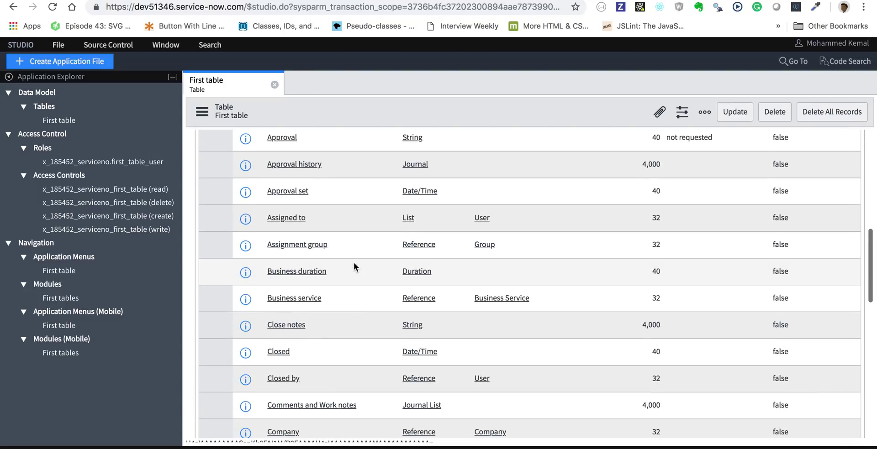
pyautogui.scroll(-6, 354, 262)
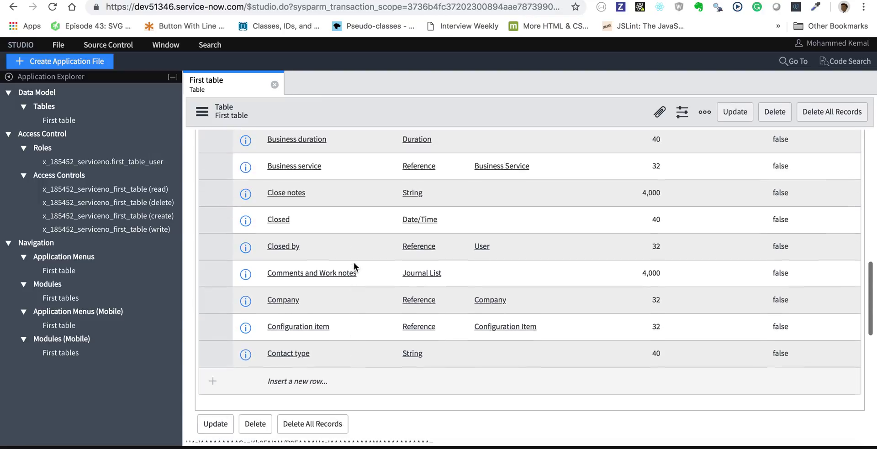
pyautogui.scroll(5, 353, 262)
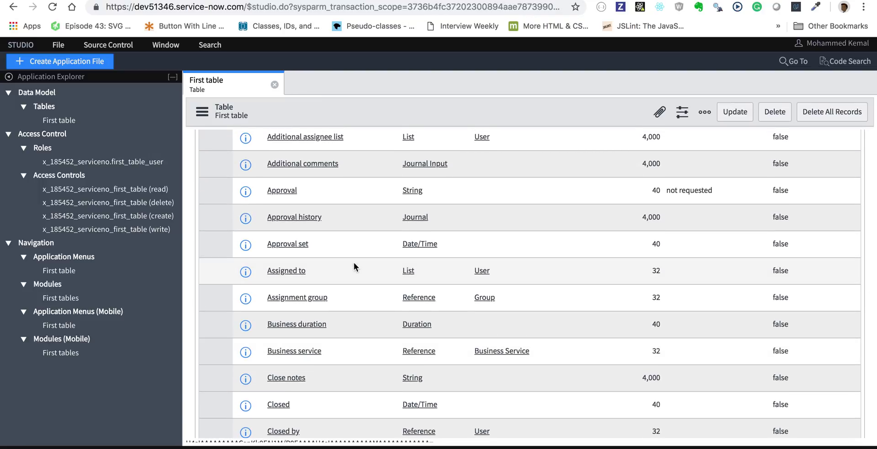
pyautogui.scroll(-6, 353, 262)
pyautogui.scroll(6, 354, 262)
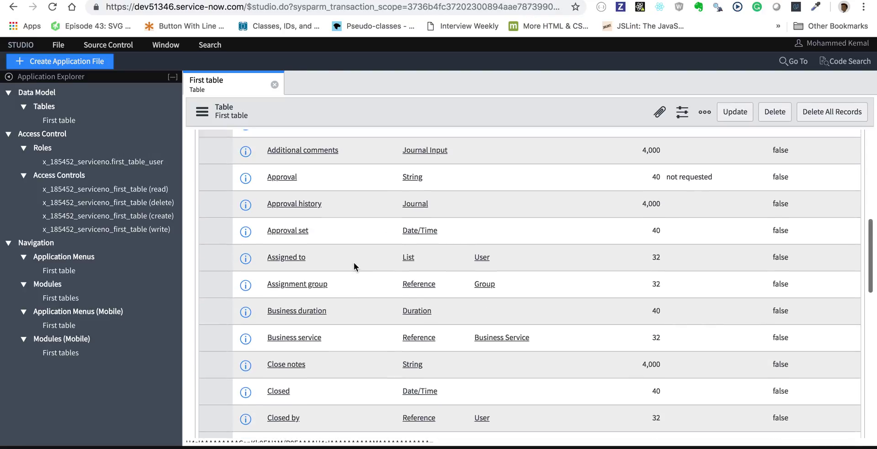
pyautogui.scroll(-6, 353, 262)
pyautogui.scroll(10, 354, 262)
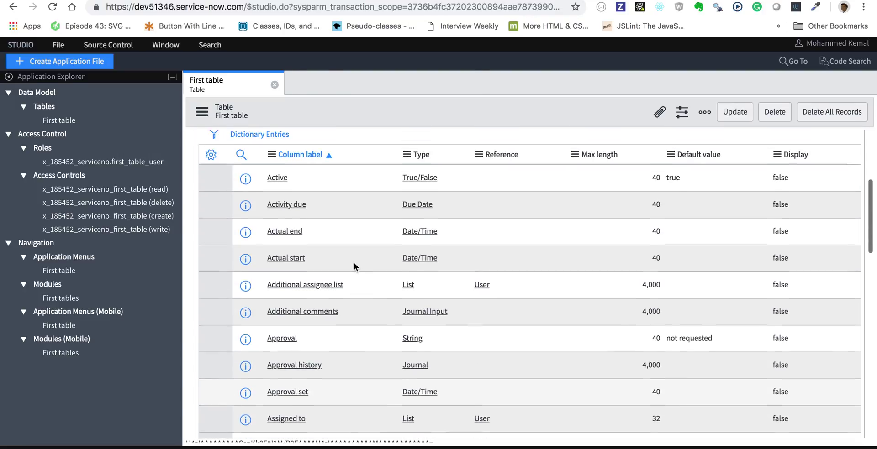
pyautogui.scroll(3, 353, 262)
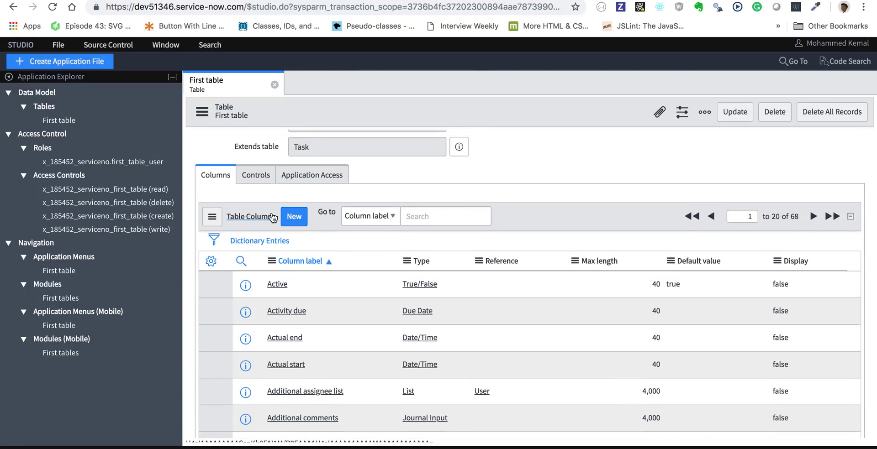
pyautogui.click(258, 218)
pyautogui.moveTo(260, 226)
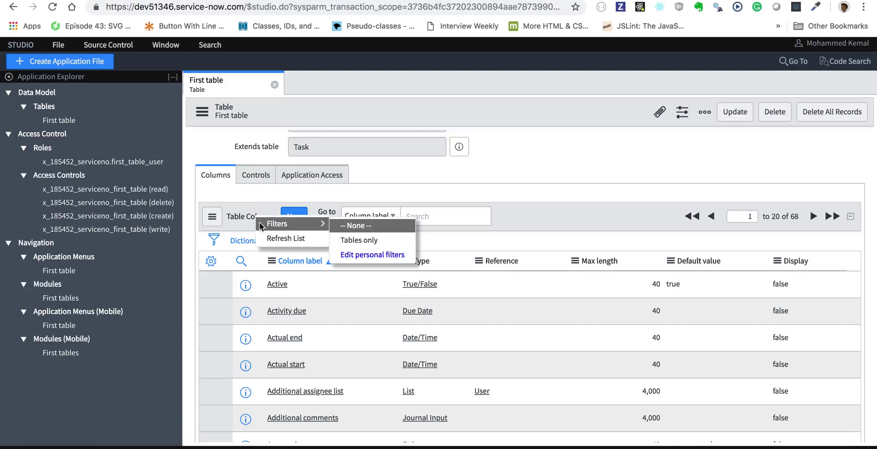
pyautogui.click(354, 240)
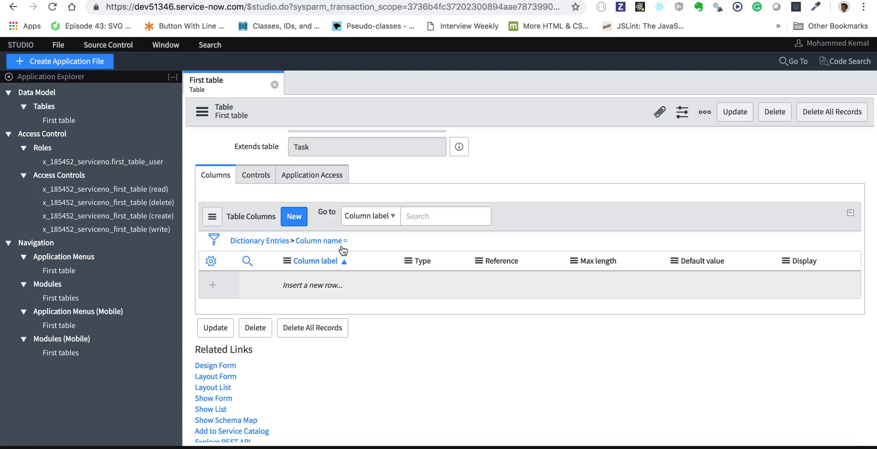
pyautogui.click(252, 241)
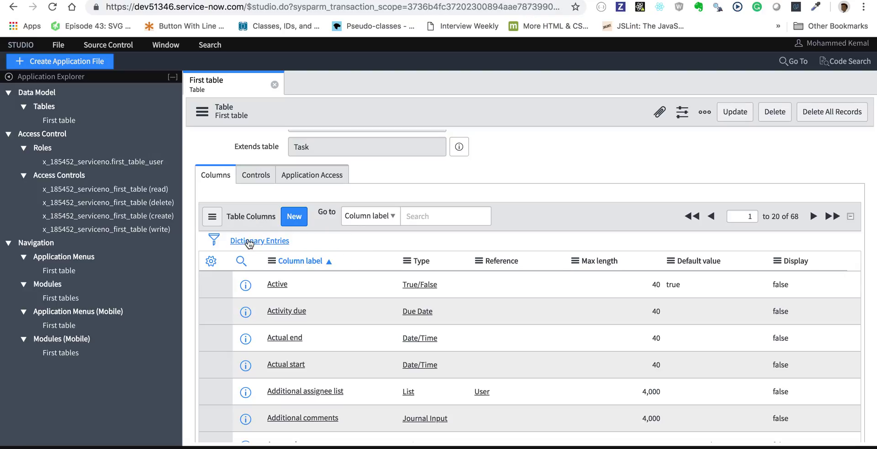
pyautogui.scroll(-10, 323, 323)
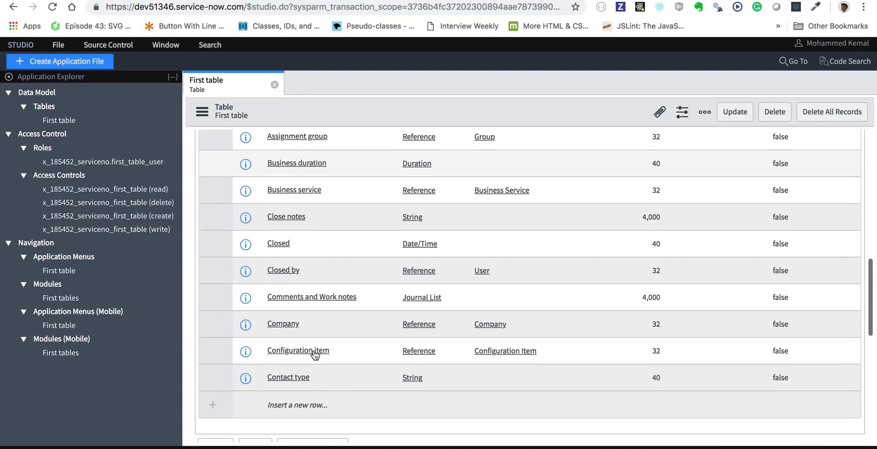
pyautogui.scroll(10, 314, 353)
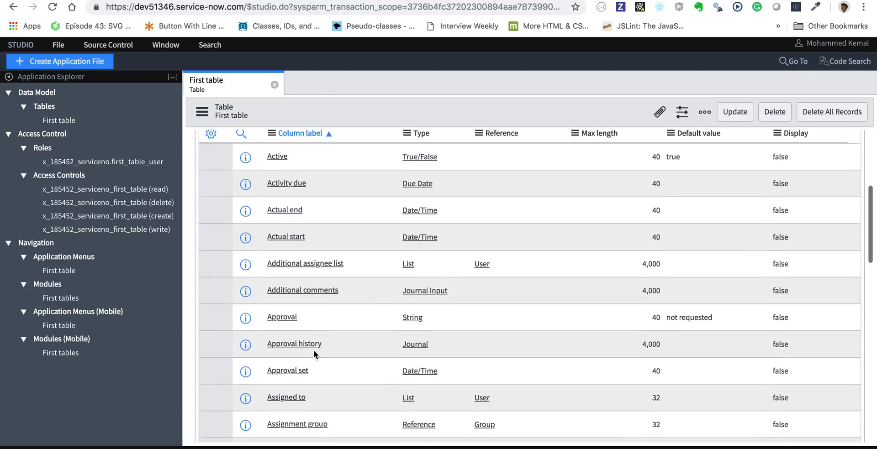
pyautogui.scroll(4, 313, 354)
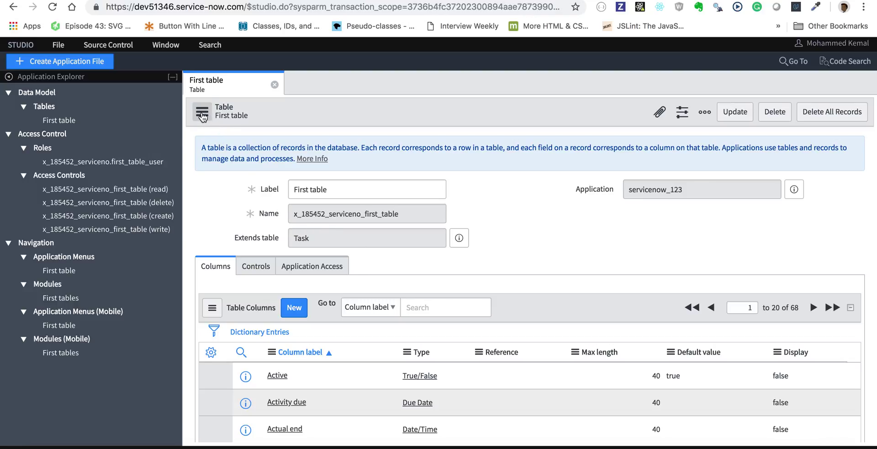
pyautogui.click(202, 113)
# Step: Open the Table [sys_db_object] form's Default view in Form Design and review its Columns, Controls and Application Access sections
pyautogui.moveTo(300, 190)
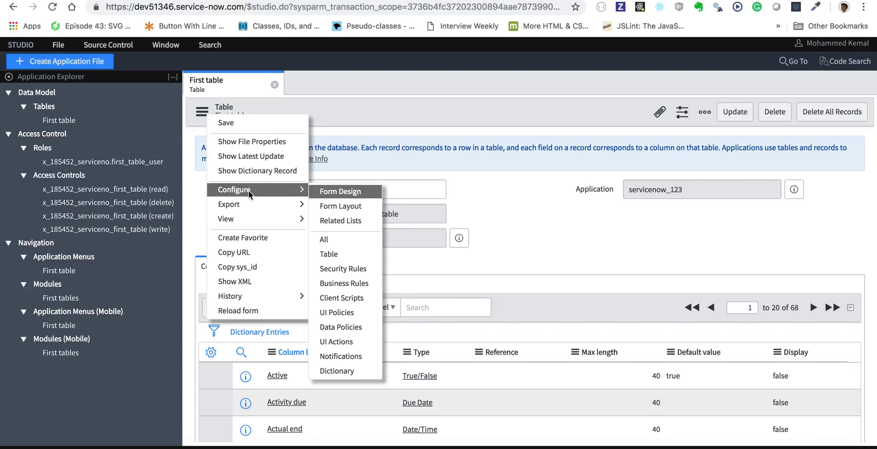
pyautogui.click(339, 192)
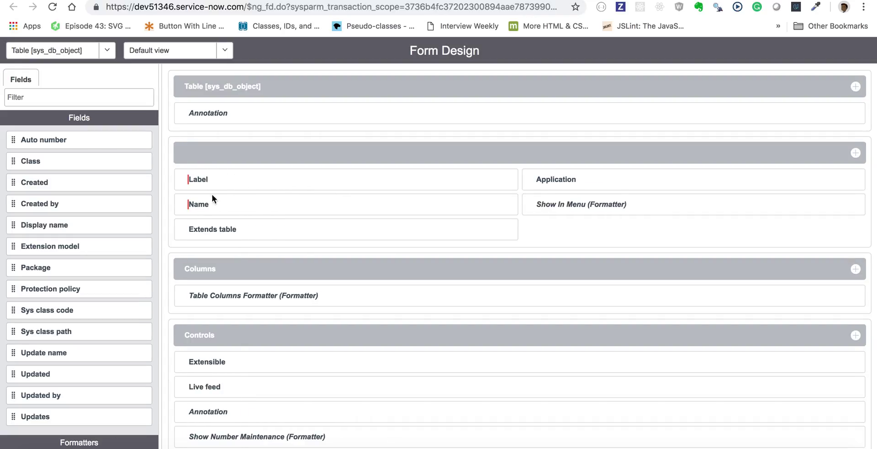
pyautogui.scroll(-3, 225, 240)
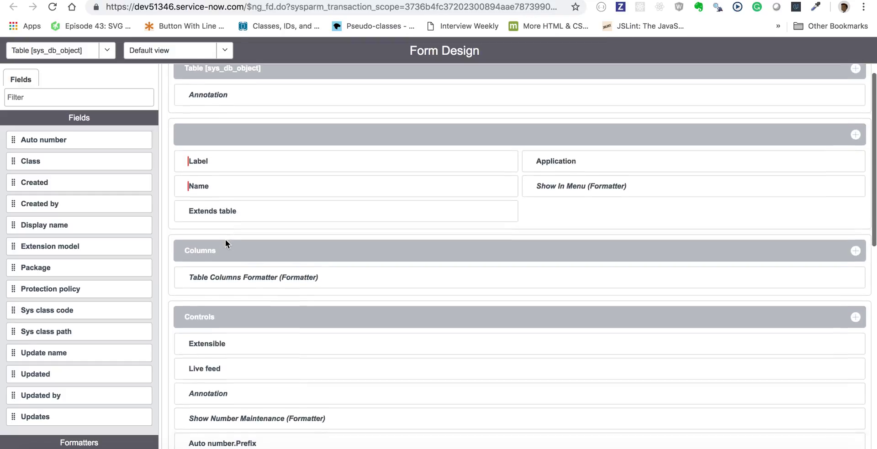
pyautogui.scroll(-3, 213, 257)
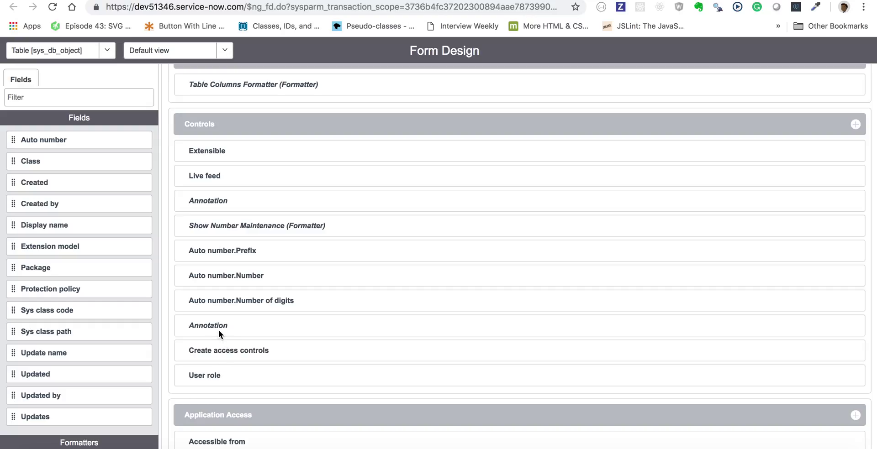
pyautogui.scroll(-5, 216, 239)
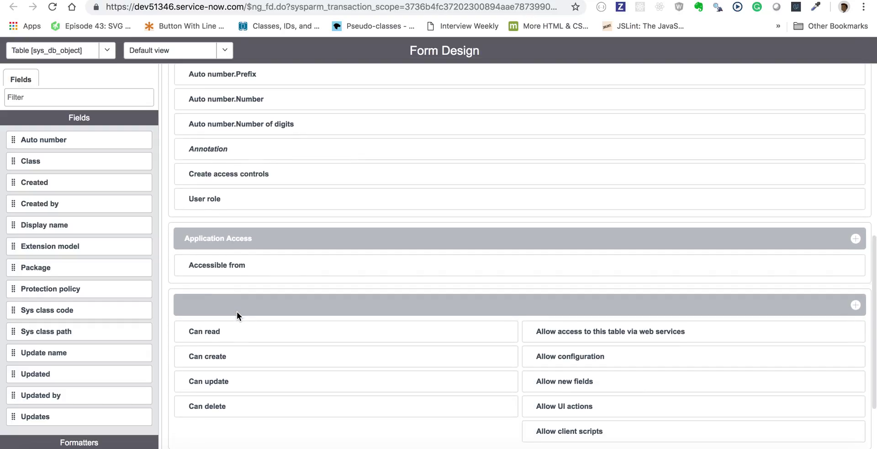
pyautogui.scroll(-3, 218, 396)
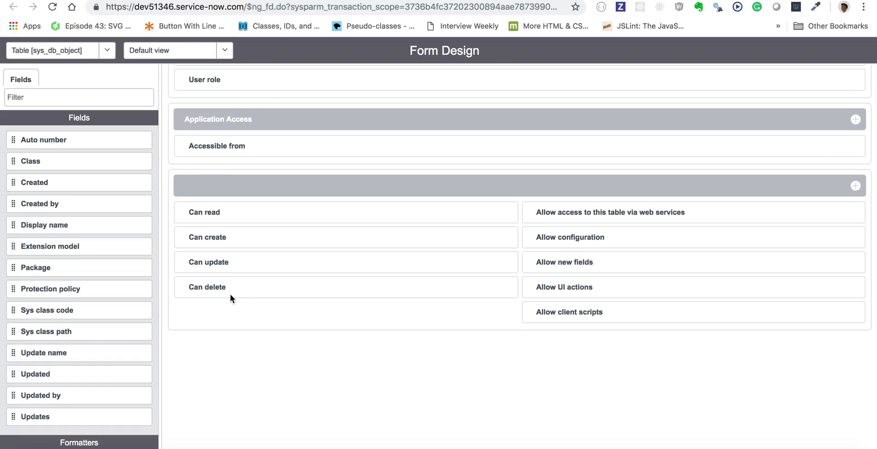
pyautogui.scroll(3, 230, 295)
pyautogui.scroll(4, 230, 295)
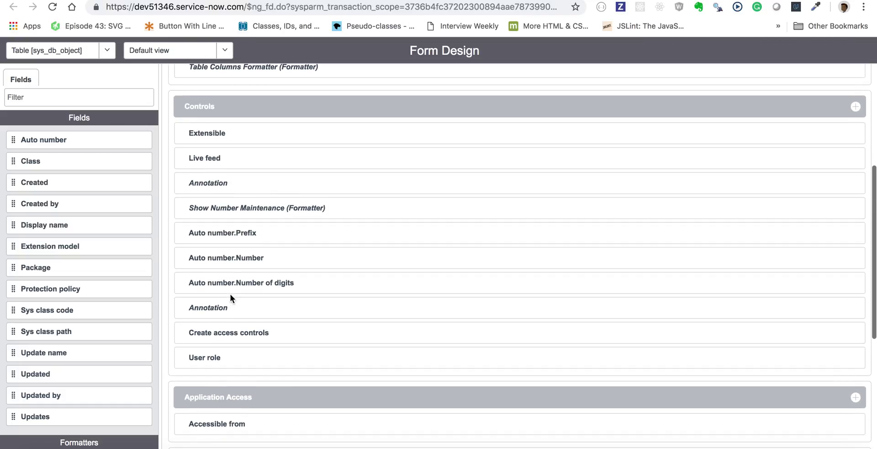
pyautogui.scroll(3, 231, 294)
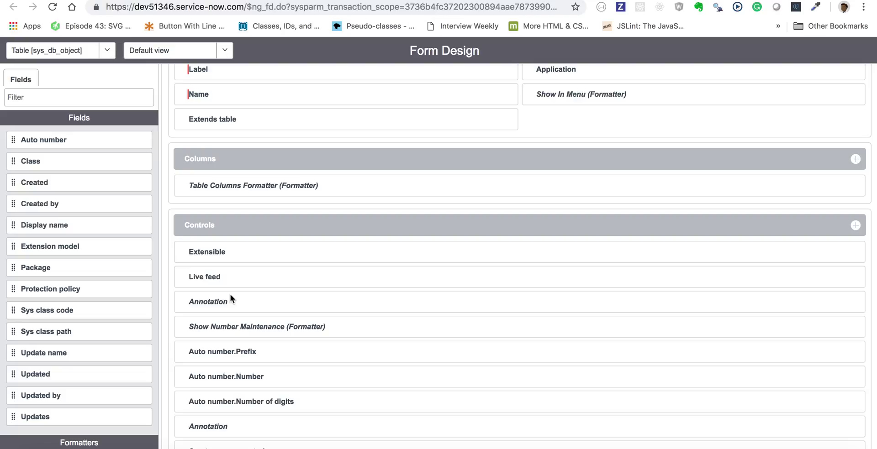
pyautogui.scroll(3, 230, 294)
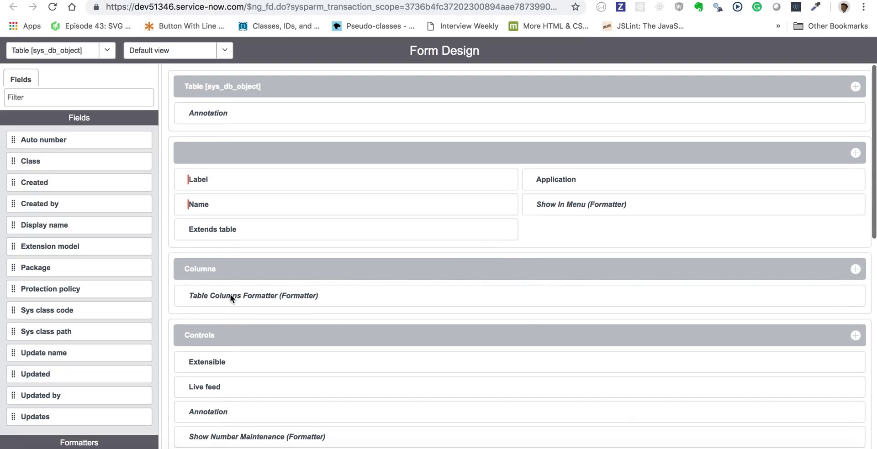